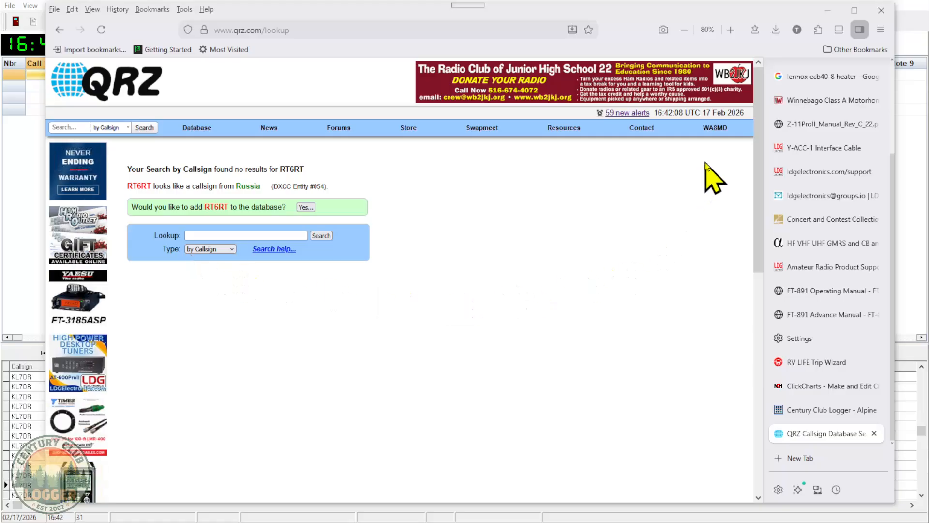
Open the personal QRZ logbook and export all of its QSOs to an ADI file
mouse_move(729, 135)
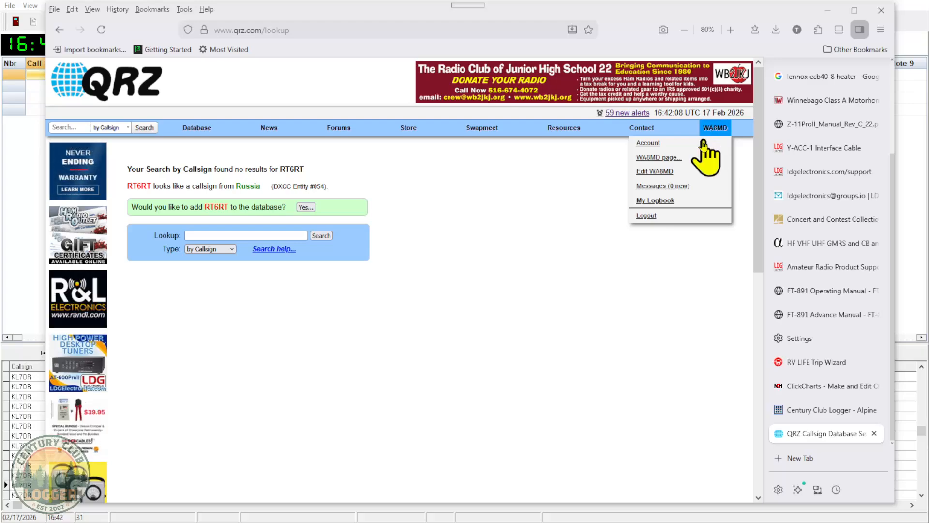
left_click(662, 201)
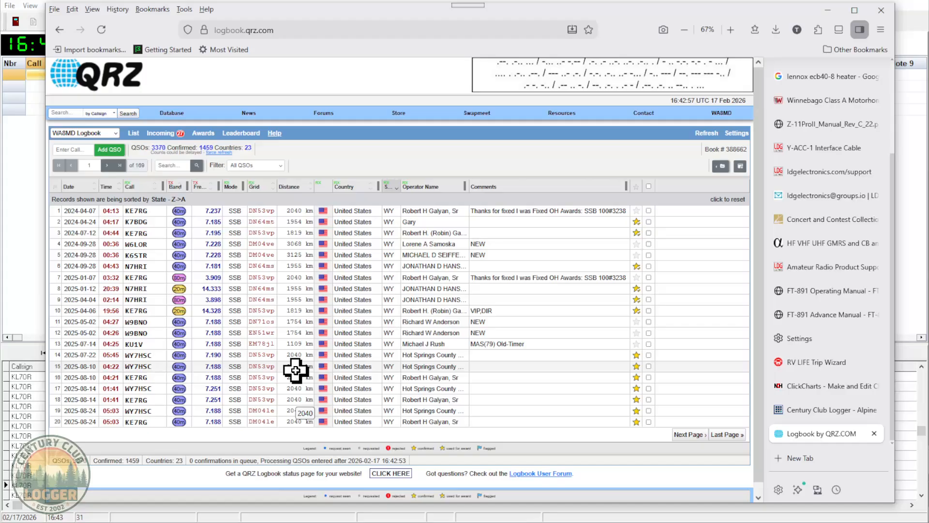
left_click(720, 166)
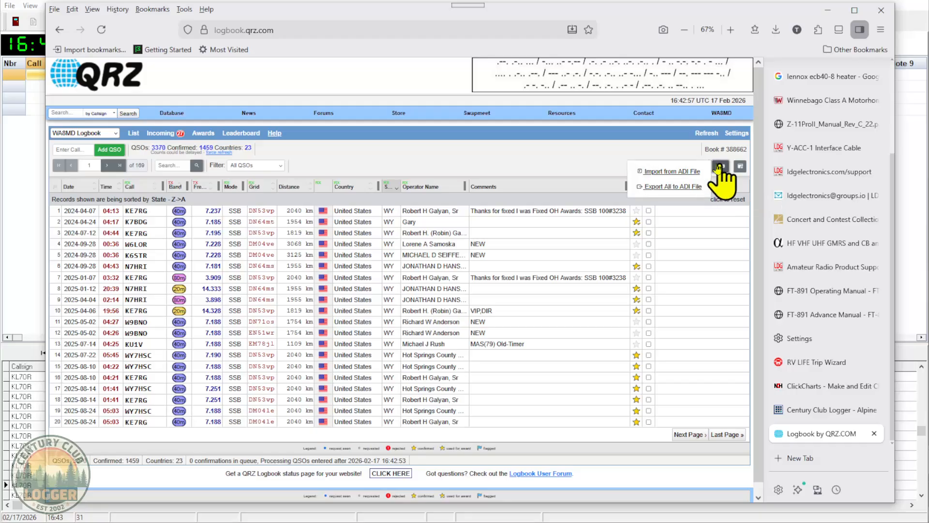
left_click(663, 192)
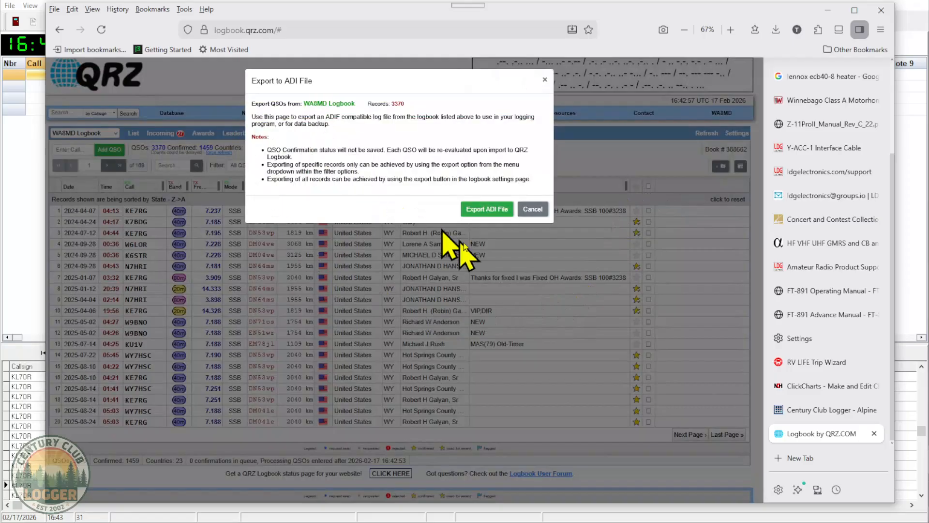
left_click(484, 211)
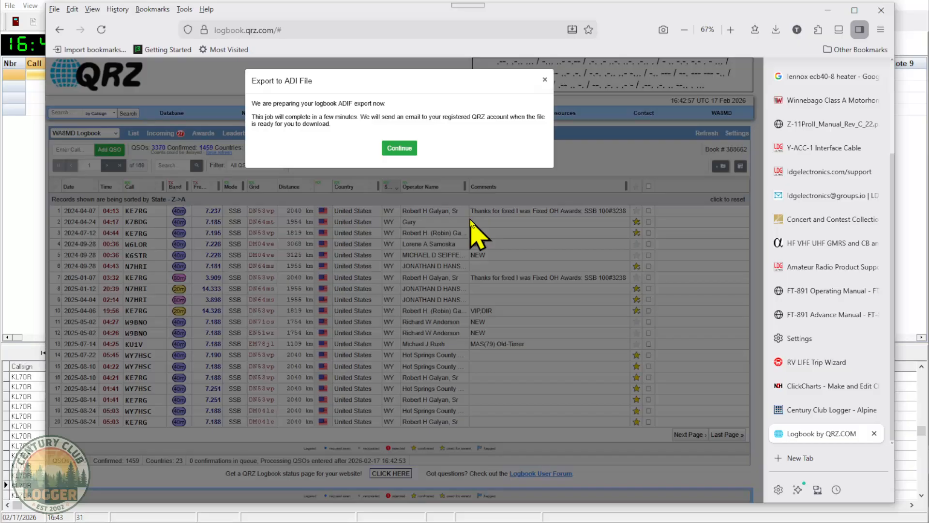
left_click(399, 150)
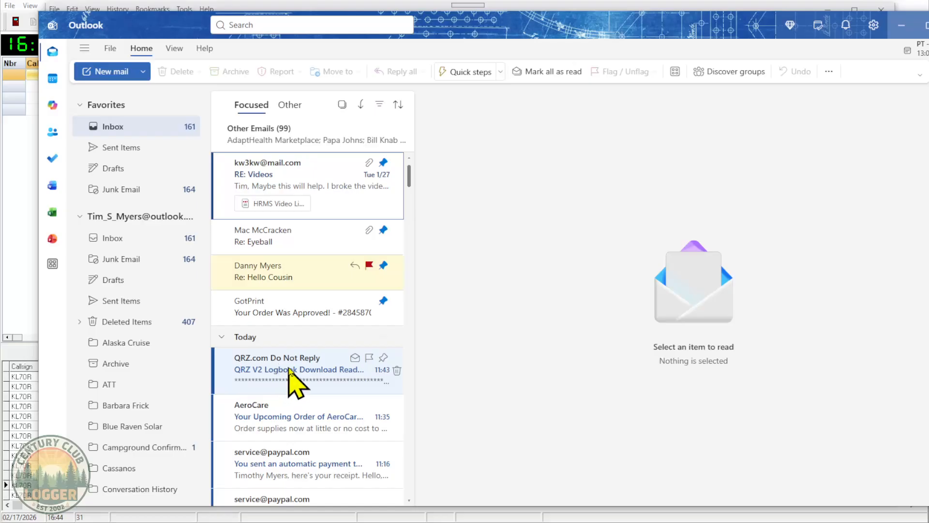
Download the exported ADIF file from the QRZ download-ready email in Outlook, and return to Century Club Logger
left_click(290, 371)
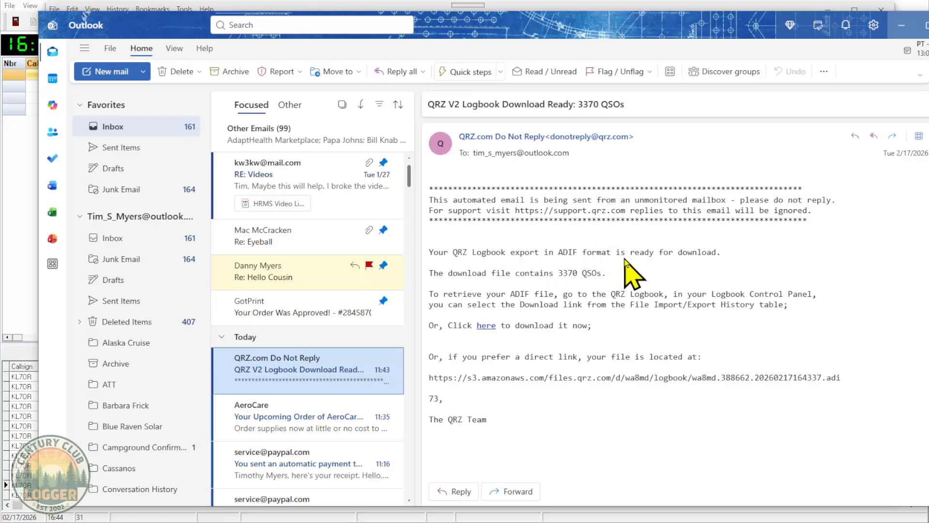
left_click(487, 328)
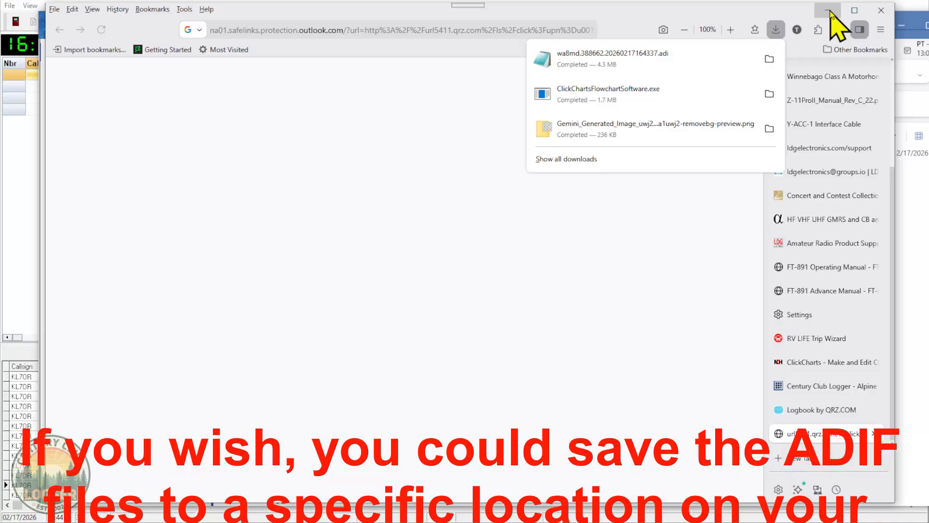
left_click(830, 10)
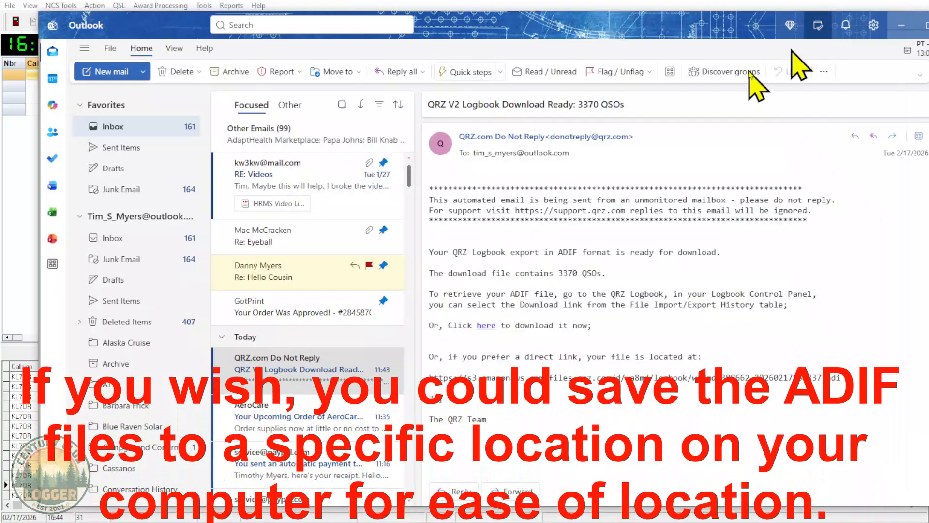
left_click(901, 25)
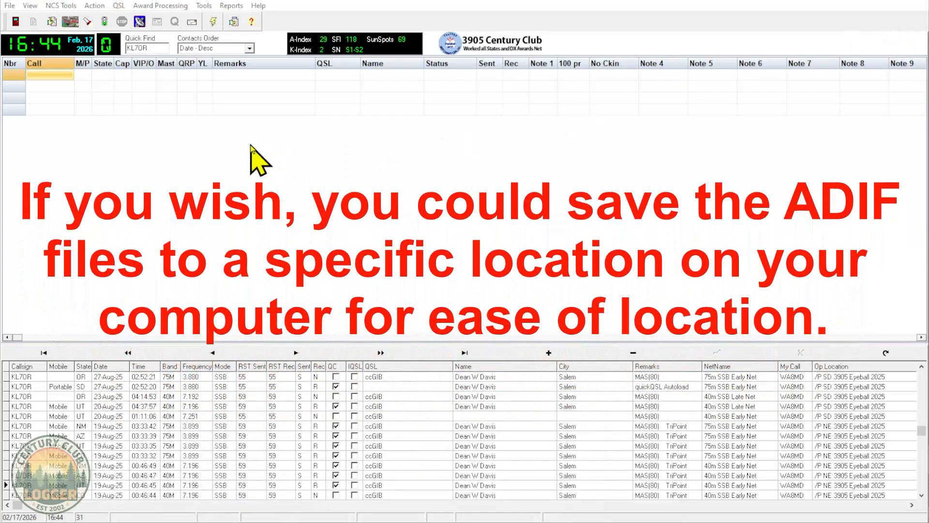
Open the tool for locating QRZ confirmed contacts and start processing, bringing the file selection dialog into view
left_click(119, 5)
mouse_move(127, 4)
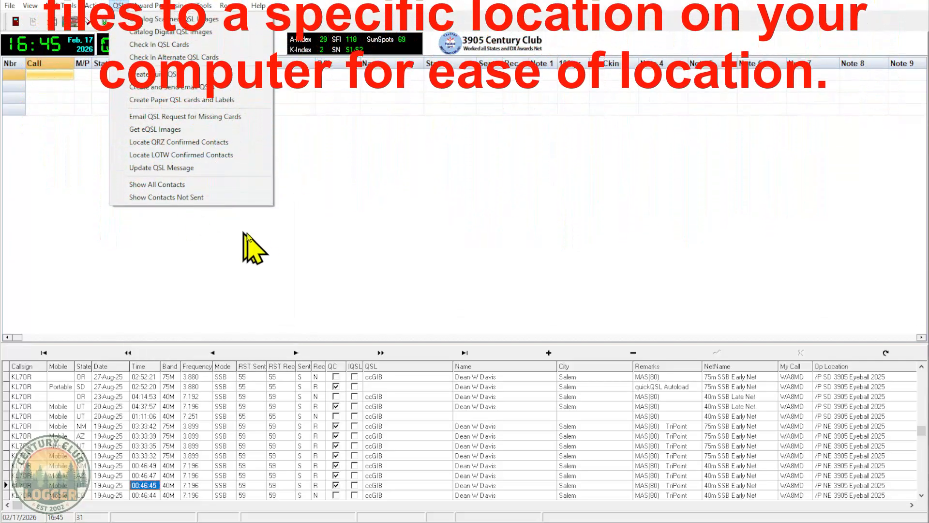
left_click(165, 142)
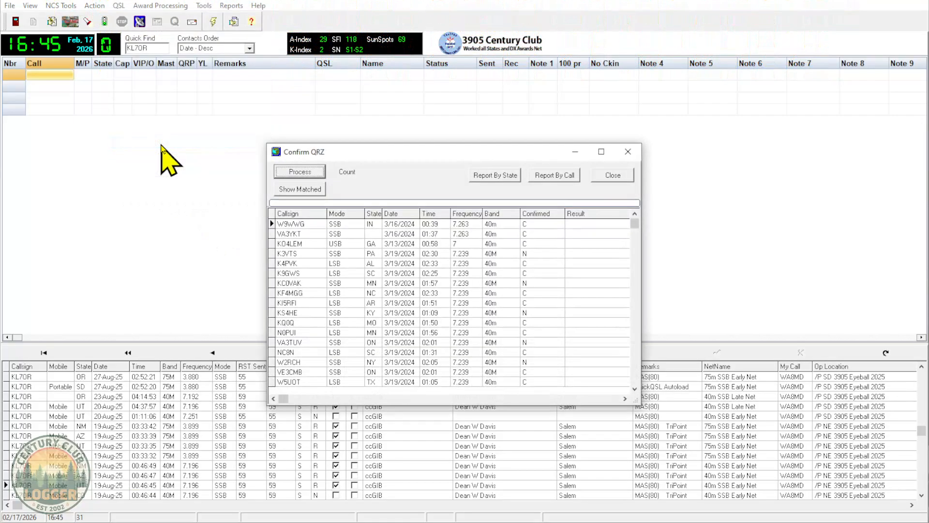
left_click(300, 171)
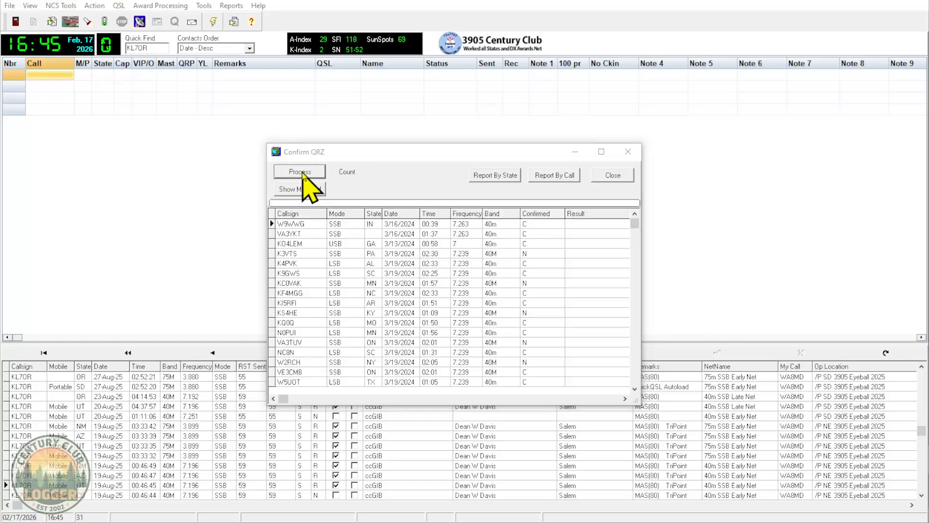
left_click_drag(928, 167, 344, 138)
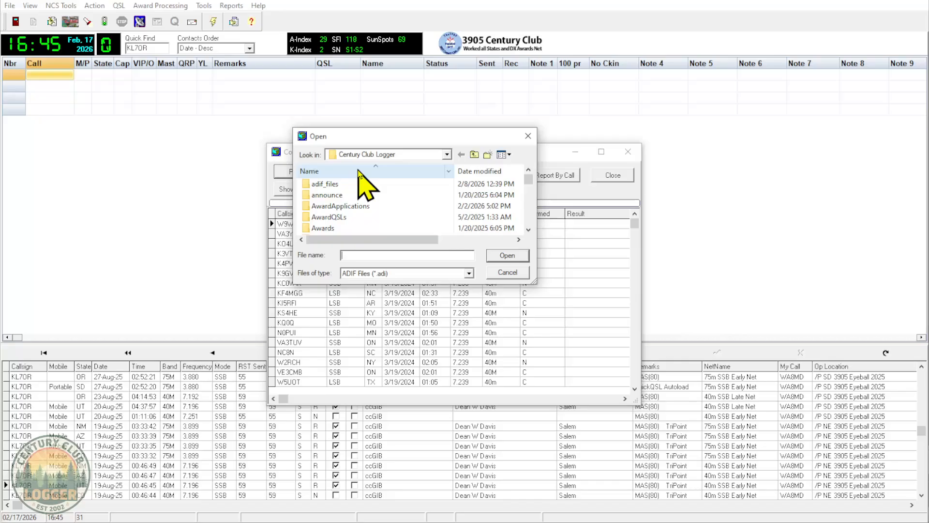
Load today's QRZ export ADI file from the Downloads folder to match it against the logged contacts
left_click(473, 154)
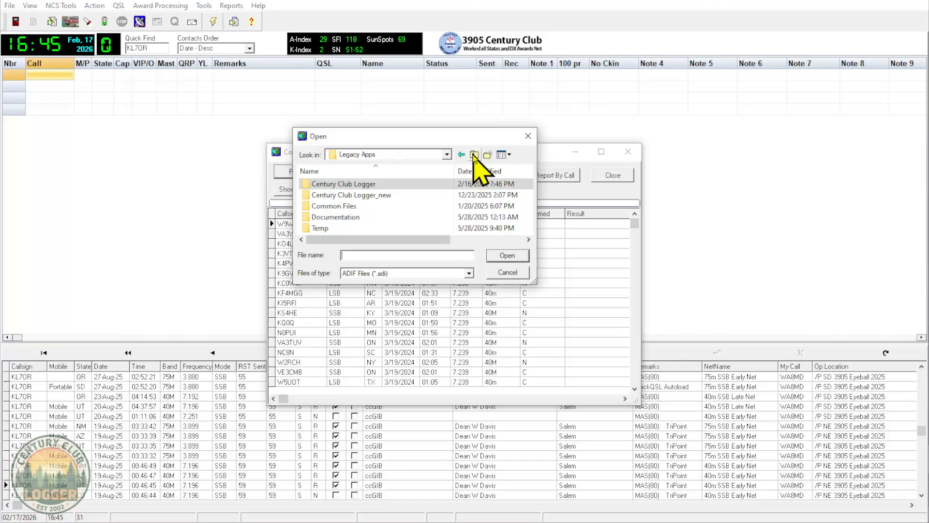
left_click(473, 155)
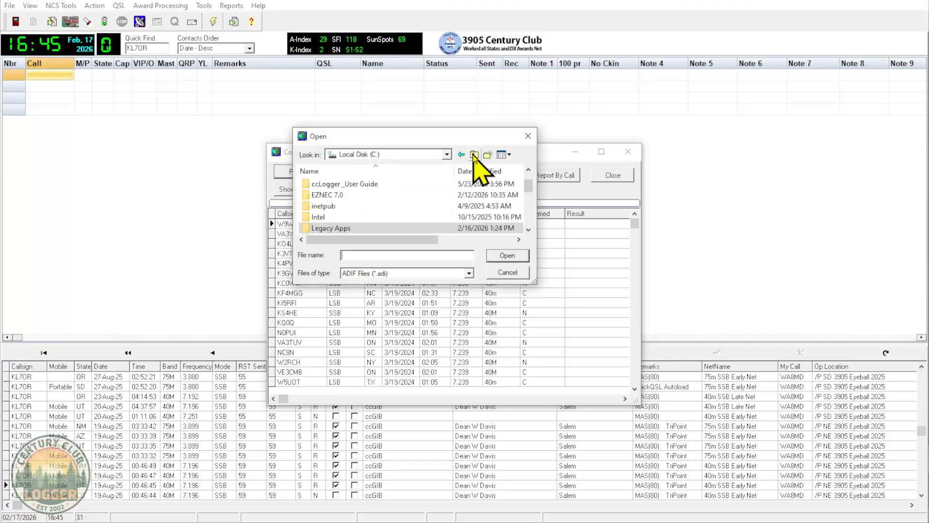
left_click(473, 155)
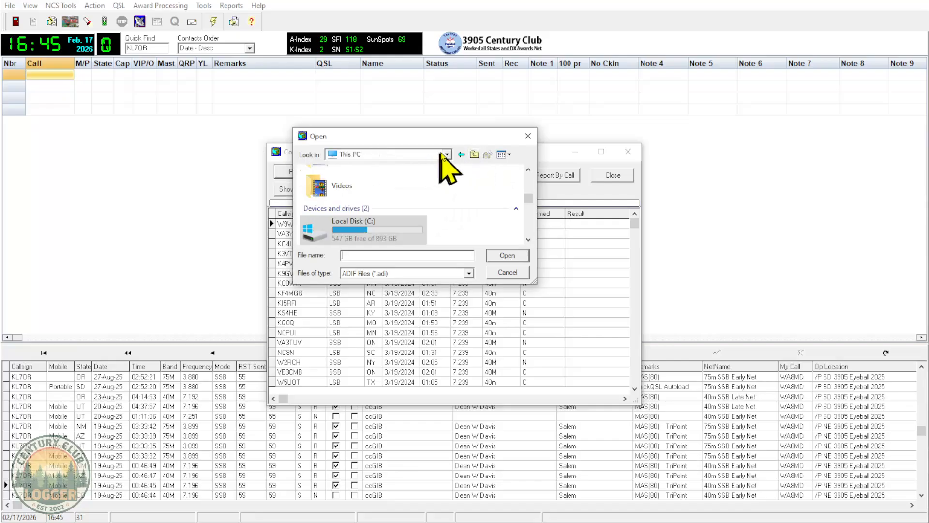
scroll(379, 191, "down", 2)
scroll(373, 204, "up", 5)
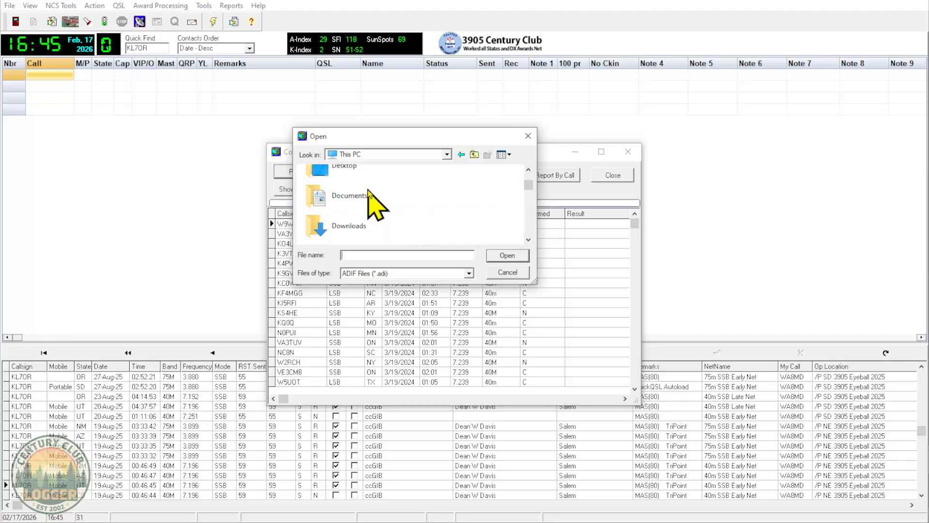
left_click(352, 231)
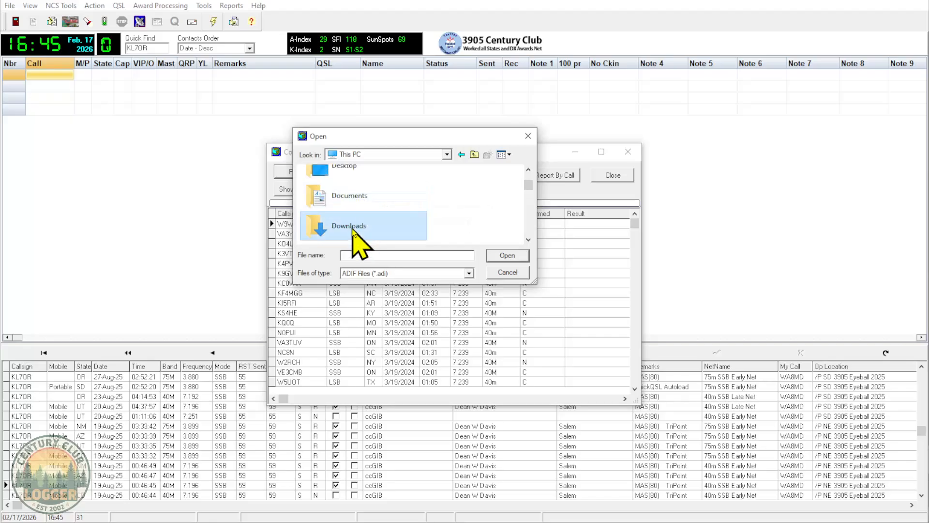
double_click(352, 230)
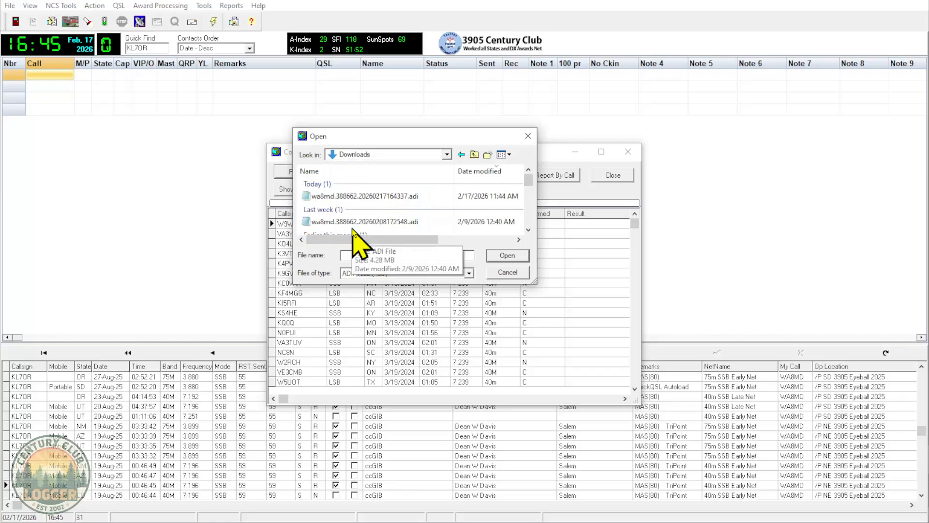
left_click(372, 195)
left_click(507, 256)
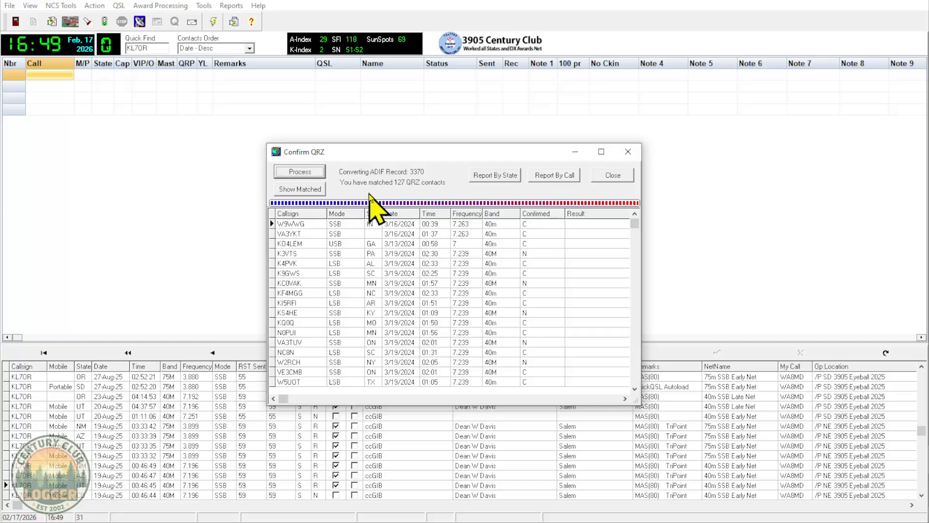
Filter the Confirm QRZ list to matched contacts and examine their confirmed status and result values
left_click(304, 190)
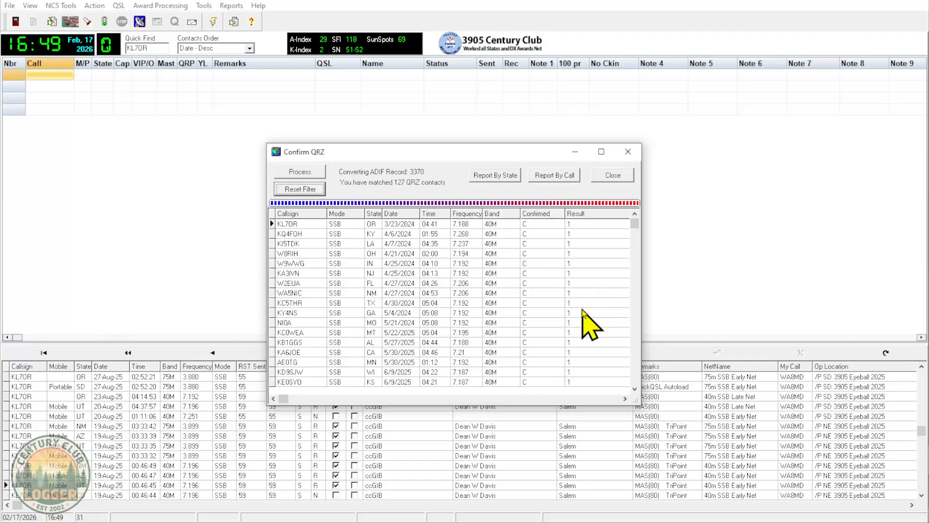
left_click(525, 226)
scroll(534, 242, "down", 5)
scroll(533, 243, "down", 20)
scroll(546, 251, "down", 12)
scroll(545, 251, "down", 16)
key("Down")
key("Down")
key("Down")
key("Down")
key("Down")
key("Down")
key("Down")
key("Down")
key("Down")
key("Down")
key("Down")
key("Down")
key("Down")
key("Down")
key("Down")
key("Down")
key("Down")
key("Down")
key("Down")
key("Down")
key("Down")
key("Down")
key("Down")
key("Down")
key("Down")
key("Down")
key("Down")
key("Down")
key("Down")
key("Down")
key("Down")
key("Down")
key("Down")
key("Down")
key("Down")
key("Down")
key("Down")
key("Down")
key("Down")
key("Down")
key("Down")
key("Down")
key("Down")
key("Down")
key("Down")
key("Down")
key("Down")
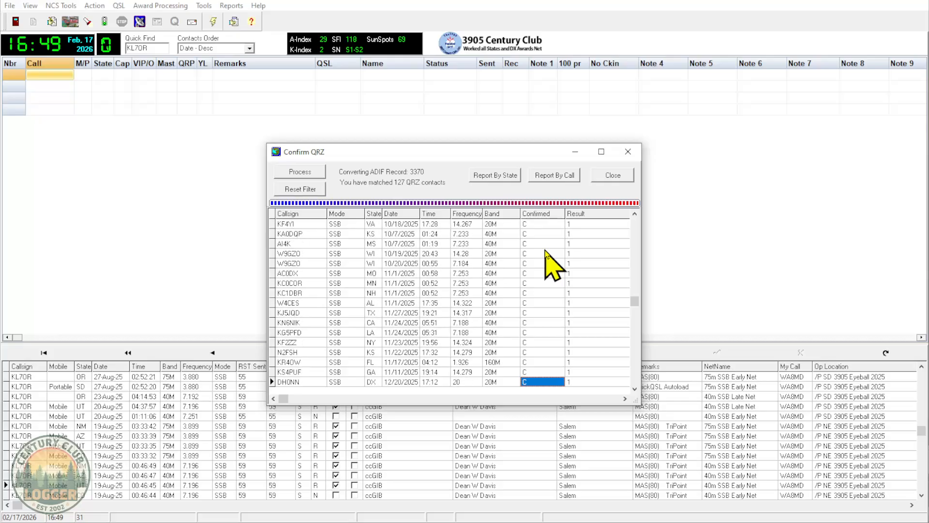
key("Up")
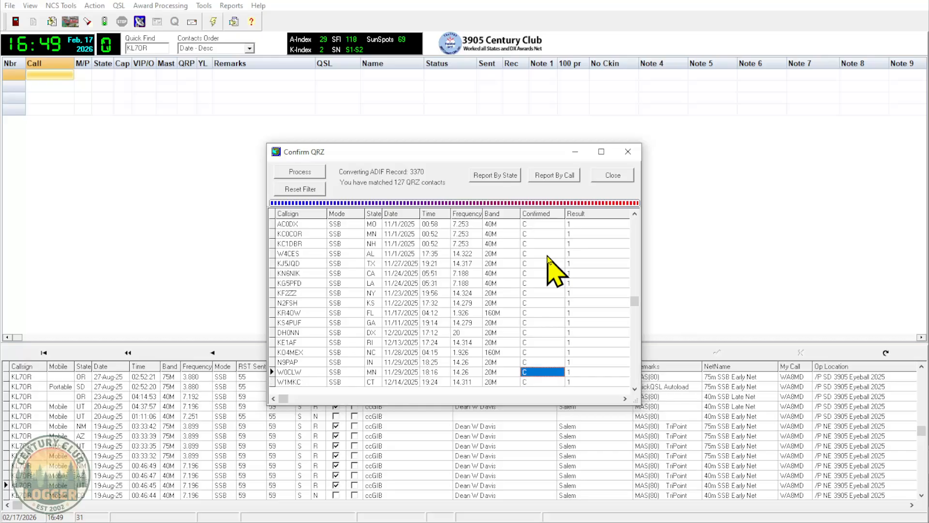
key("Up")
key("Up")
key("Up")
key("Up")
key("Up")
key("Up")
key("Up")
key("Up")
key("Up")
key("Up")
key("Up")
key("Up")
key("Up")
key("Up")
key("Up")
key("Up")
key("Up")
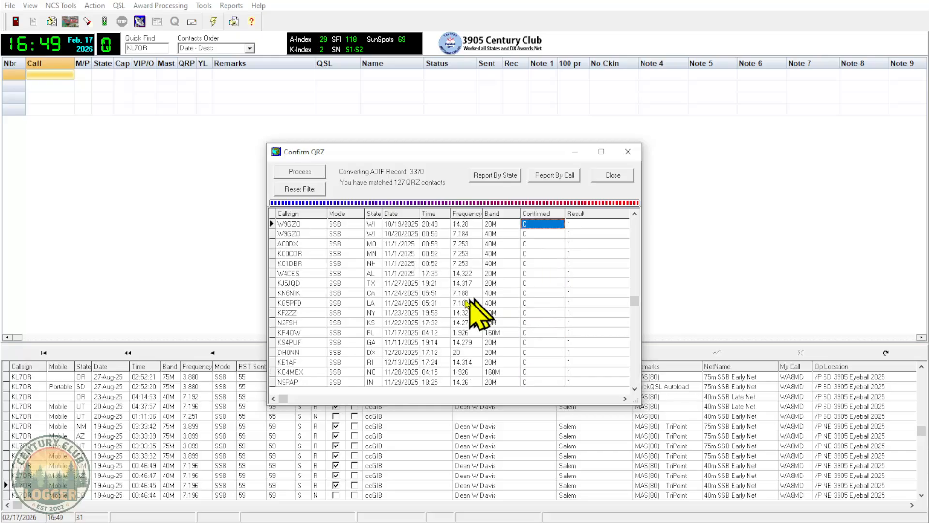
View the confirmed QRZ worksheet reports by state and by call sign, closing each report
left_click(493, 176)
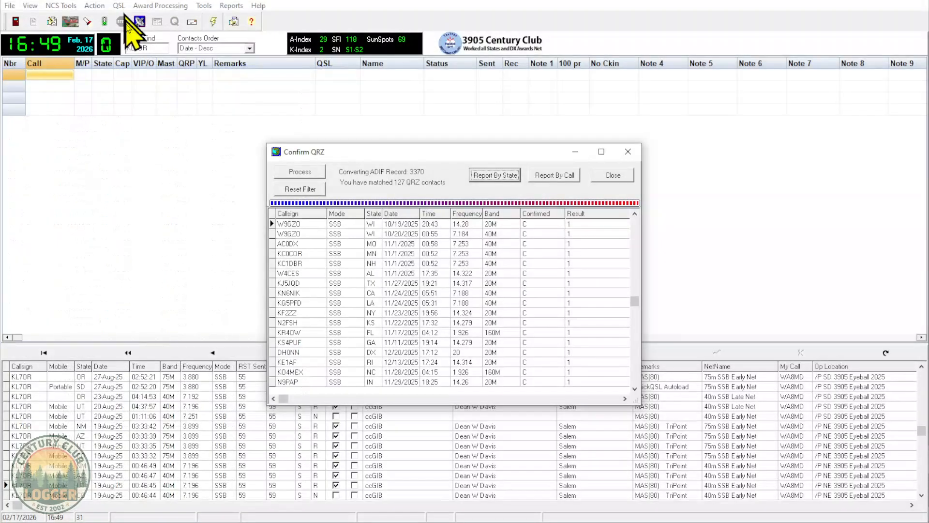
left_click(547, 175)
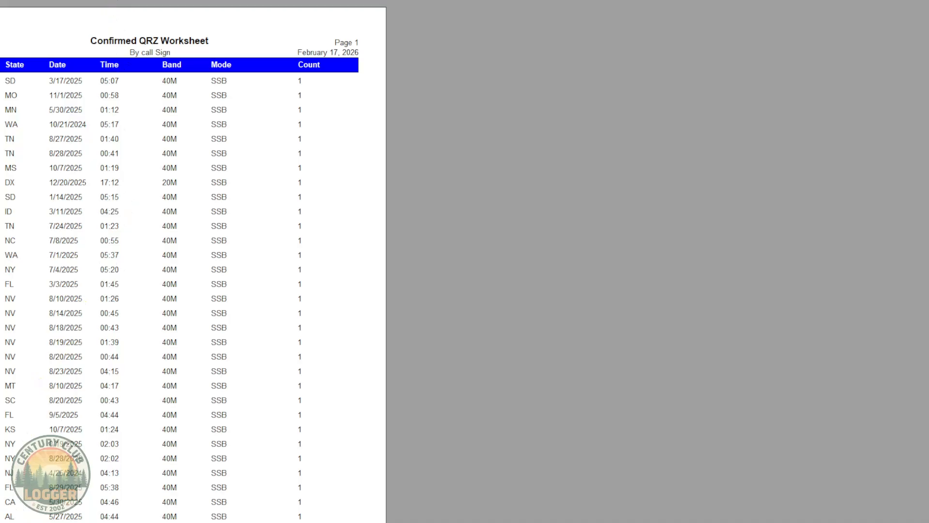
left_click(125, 0)
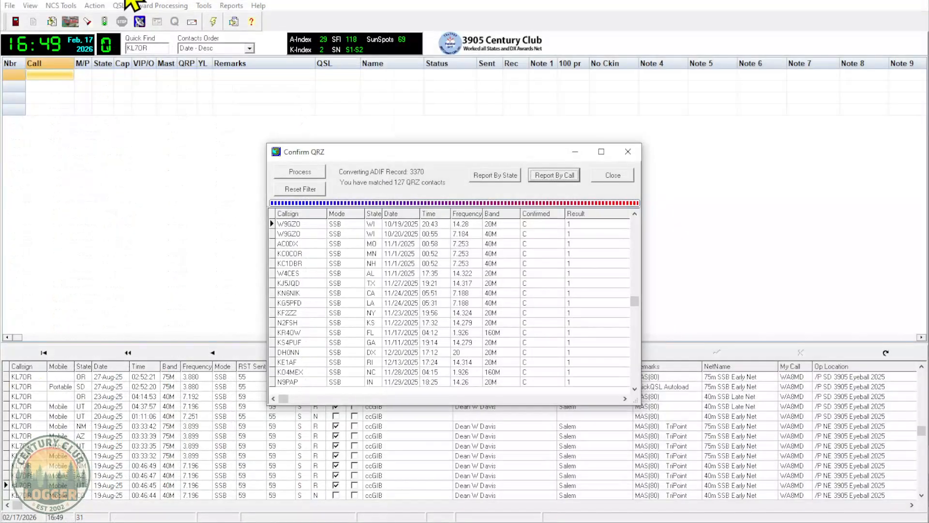